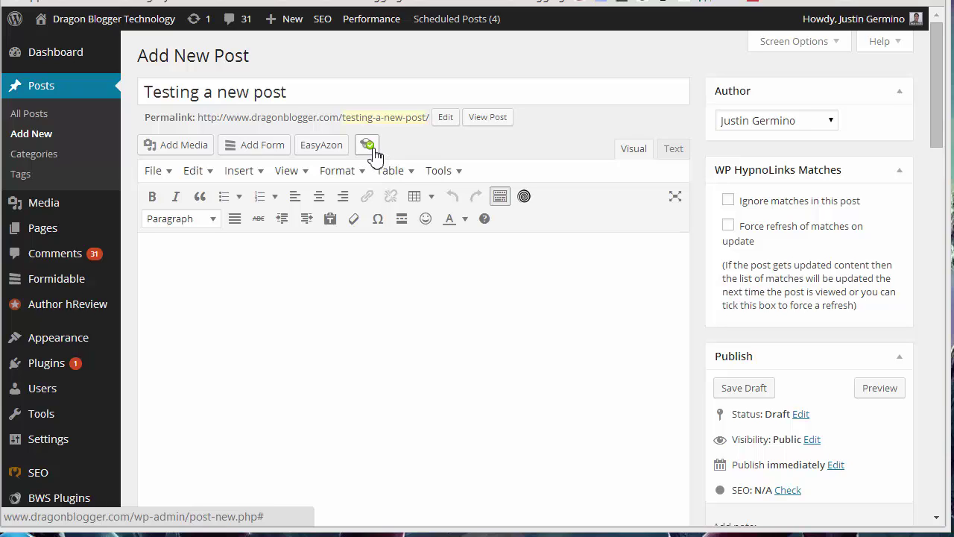
Save the Image Elevator paste rules: resize to 830×800 px and compress to 80% JPEG, skipping images under 70 Kb
{"action": "left_click", "coordinate": [368, 145]}
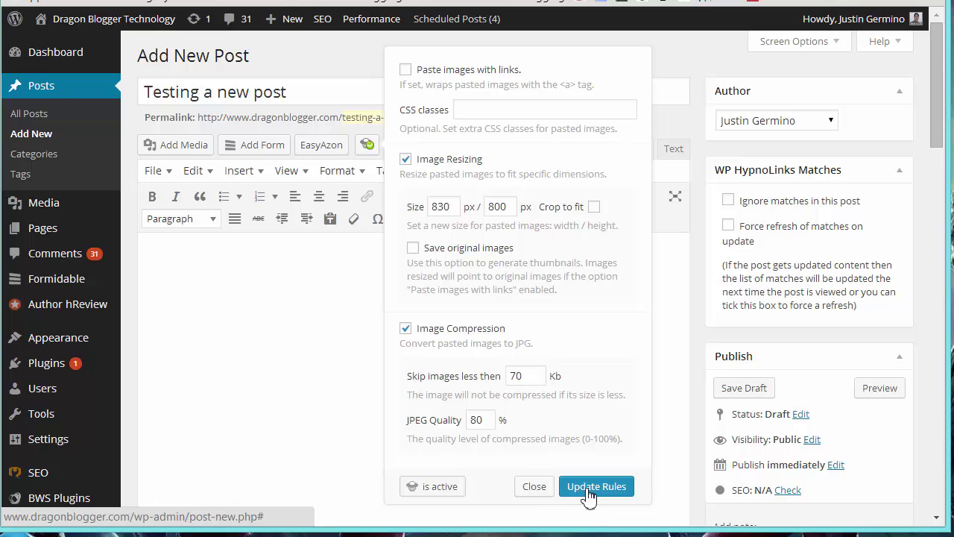
{"action": "left_click", "coordinate": [588, 492]}
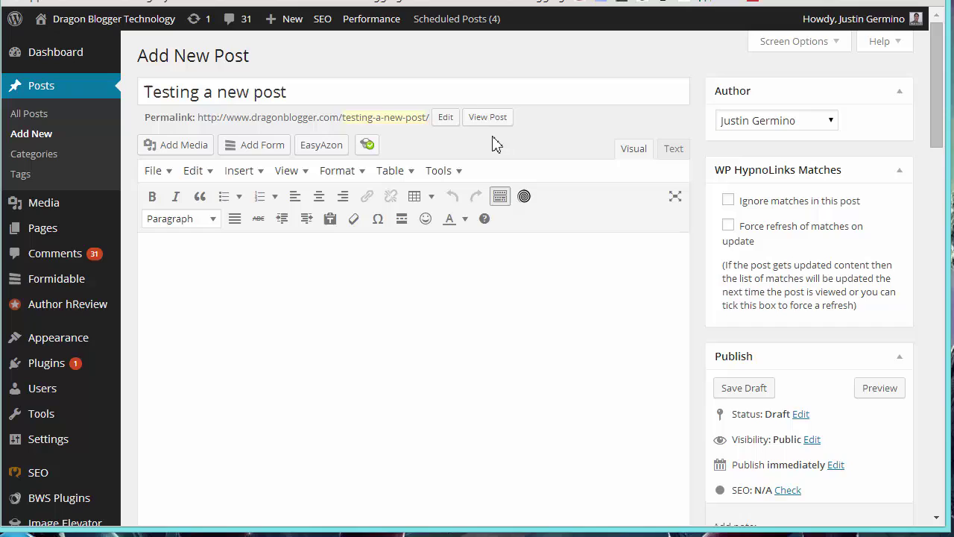
Capture the upper-right part of the editor and paste the screenshot into the post body
{"action": "key", "text": "Print"}
{"action": "left_click_drag", "start_coordinate": [410, 12], "coordinate": [884, 324]}
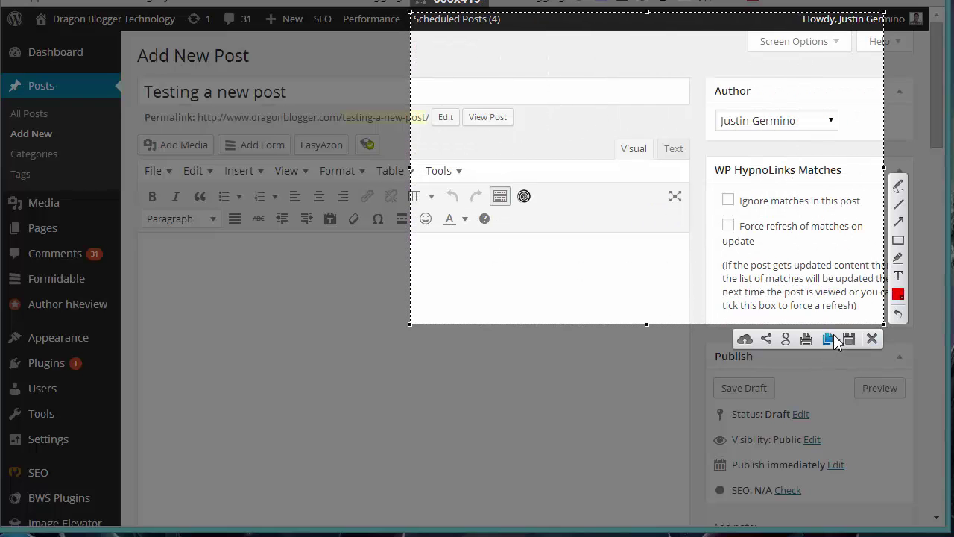
{"action": "left_click", "coordinate": [827, 339]}
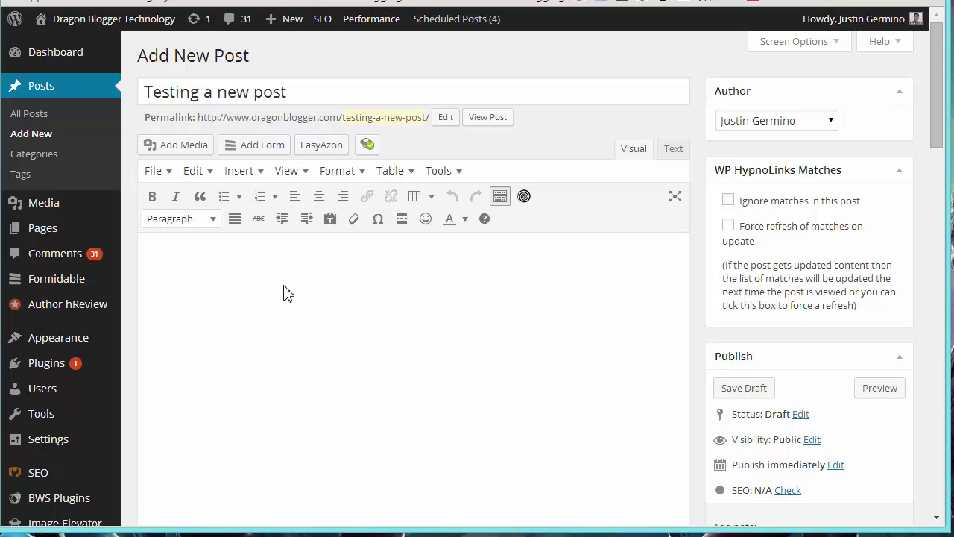
{"action": "key", "text": "ctrl+v"}
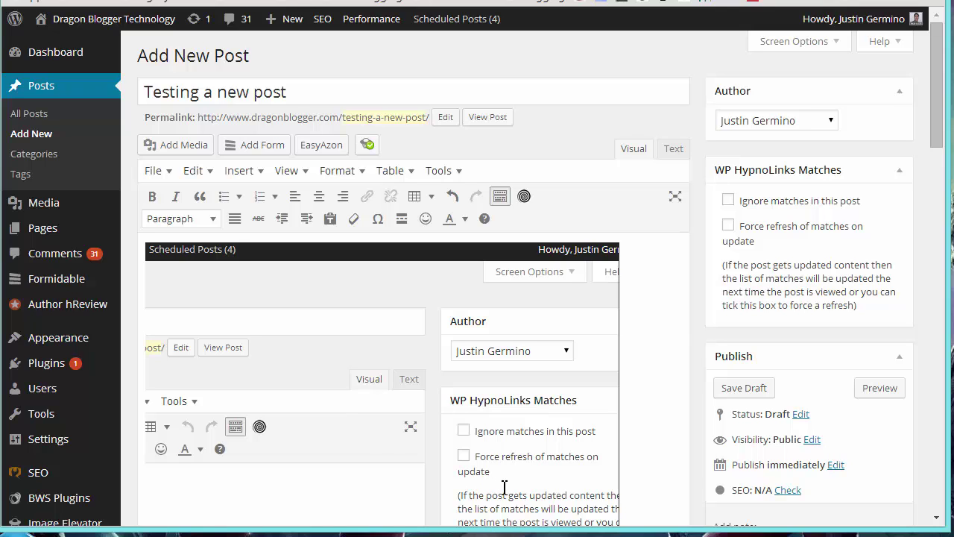
Check the post's HTML, then centre the pasted screenshot with Align Center
{"action": "left_click", "coordinate": [673, 148]}
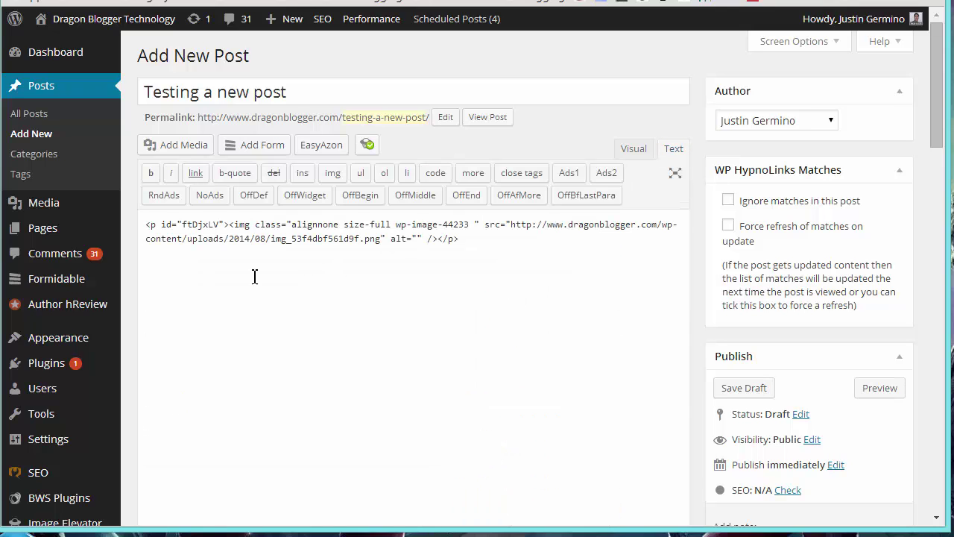
{"action": "left_click", "coordinate": [633, 148]}
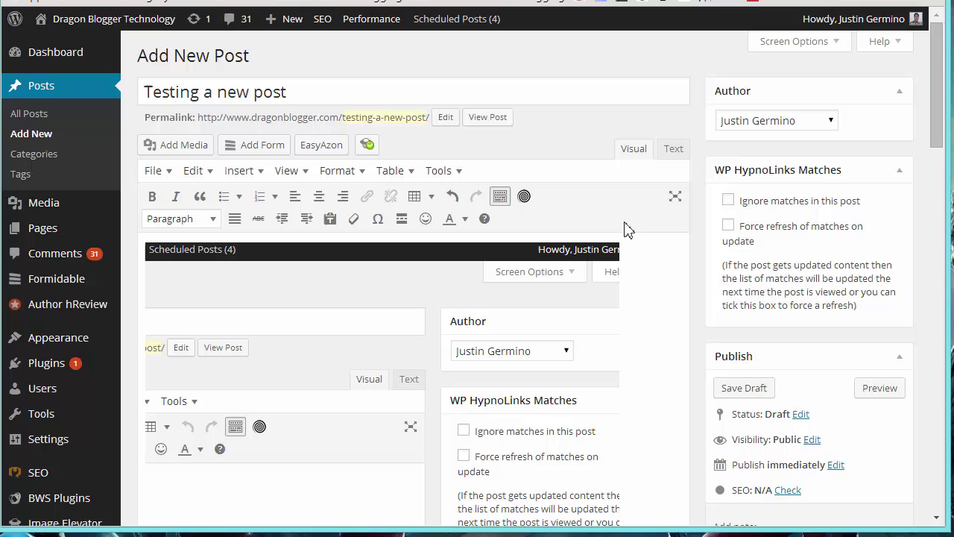
{"action": "left_click", "coordinate": [328, 321]}
{"action": "left_click", "coordinate": [319, 196]}
{"action": "scroll", "coordinate": [460, 388], "scroll_direction": "down", "scroll_amount": 1}
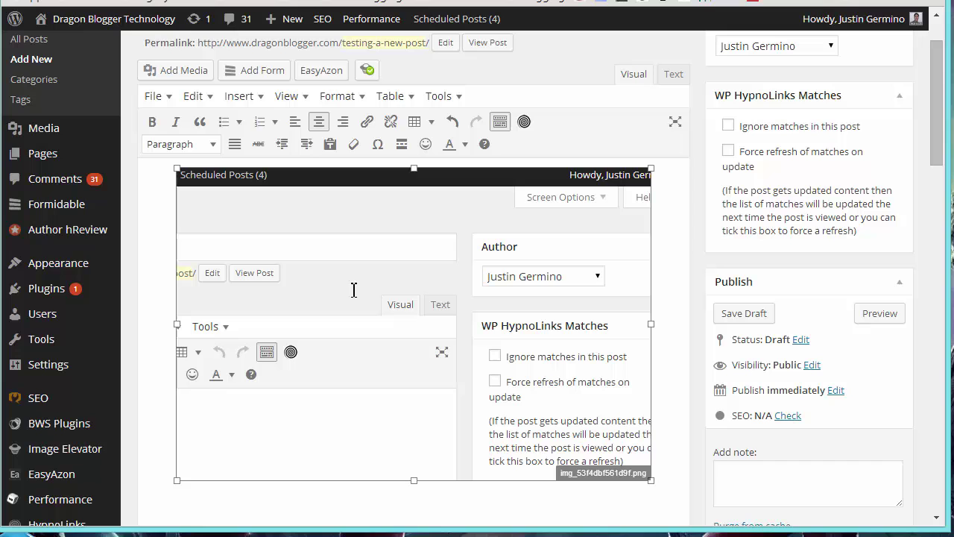
Rename the pasted image file img_53f4dbf561d9f.png to 'screenshot clip'
{"action": "left_click", "coordinate": [594, 477]}
{"action": "type", "text": "sc"}
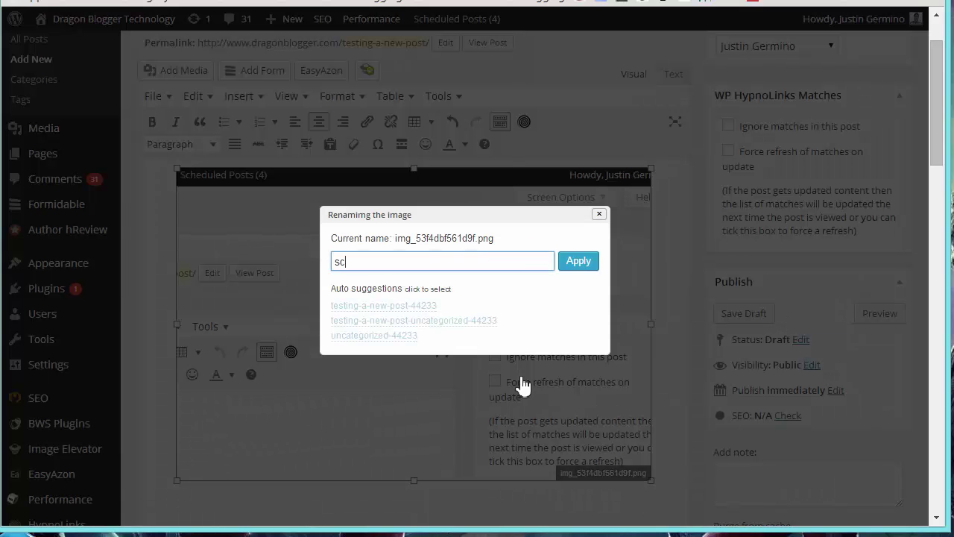
{"action": "type", "text": "reenshot clip"}
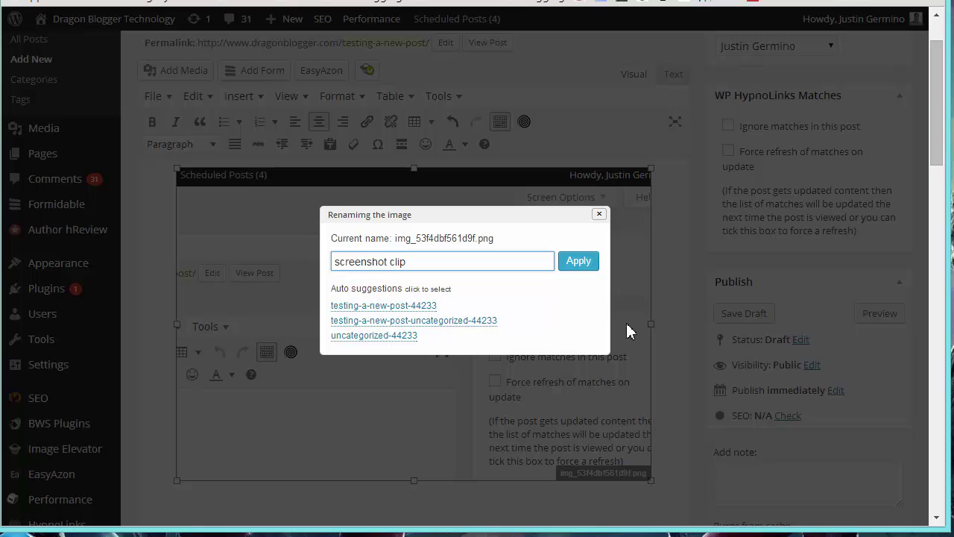
{"action": "left_click", "coordinate": [578, 261]}
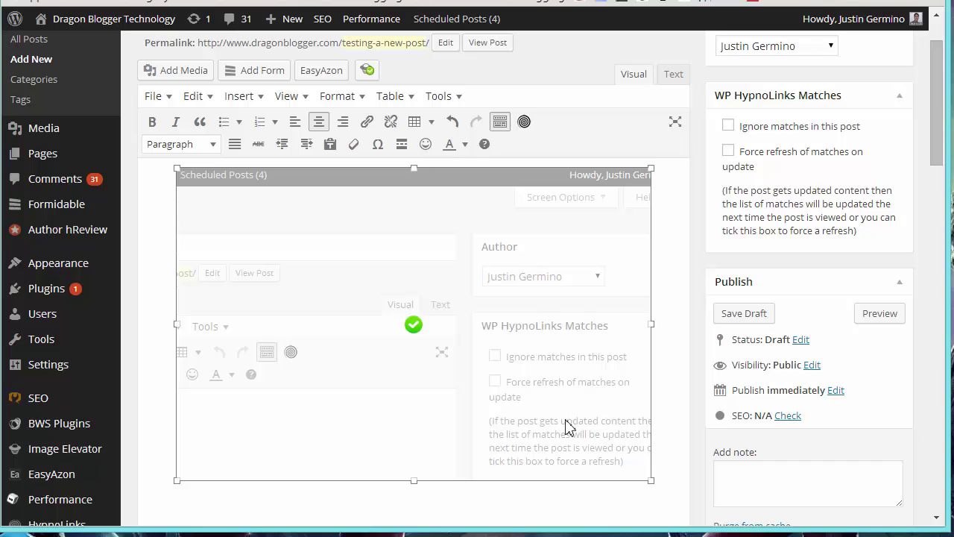
Type the line 'typeing, typing' below the first screenshot
{"action": "left_click", "coordinate": [318, 508]}
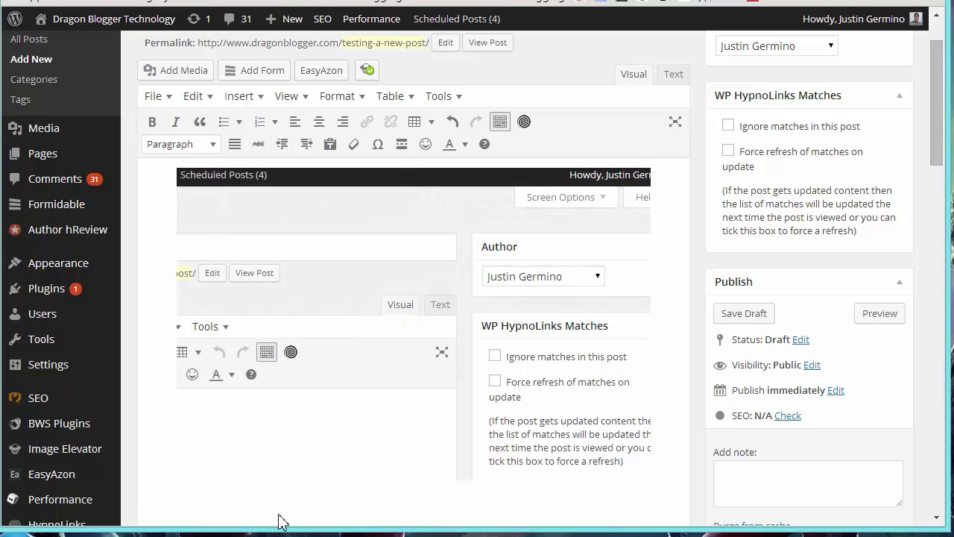
{"action": "type", "text": "typeing, typing"}
Capture the admin sidebar with a red arrow pointing at Image Elevator and copy it
{"action": "key", "text": "Print"}
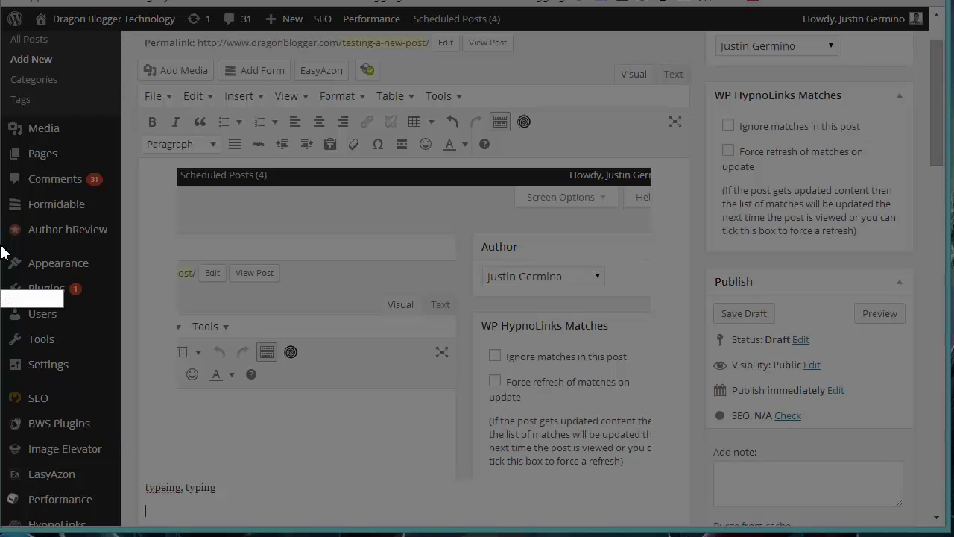
{"action": "left_click_drag", "start_coordinate": [0, 207], "coordinate": [205, 466]}
{"action": "left_click", "coordinate": [219, 363]}
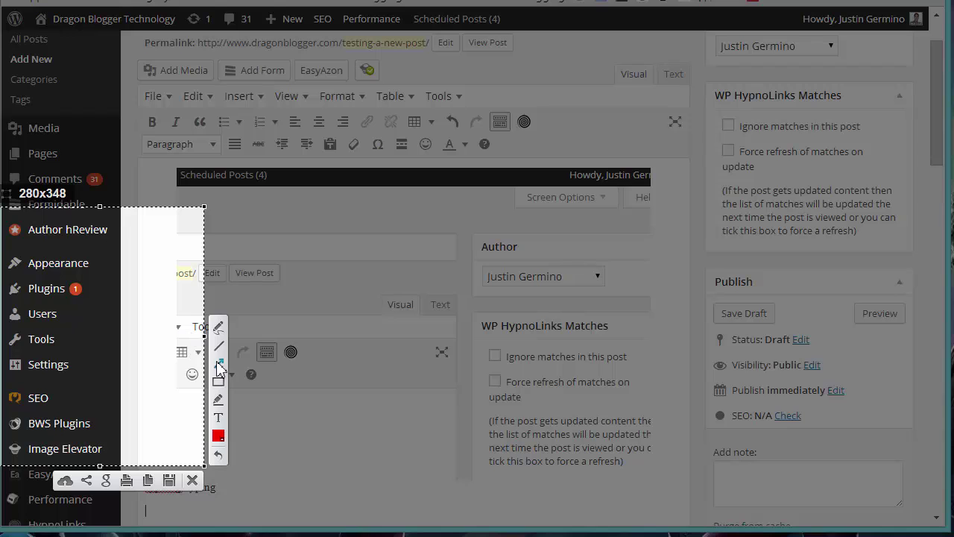
{"action": "left_click_drag", "start_coordinate": [154, 340], "coordinate": [105, 447]}
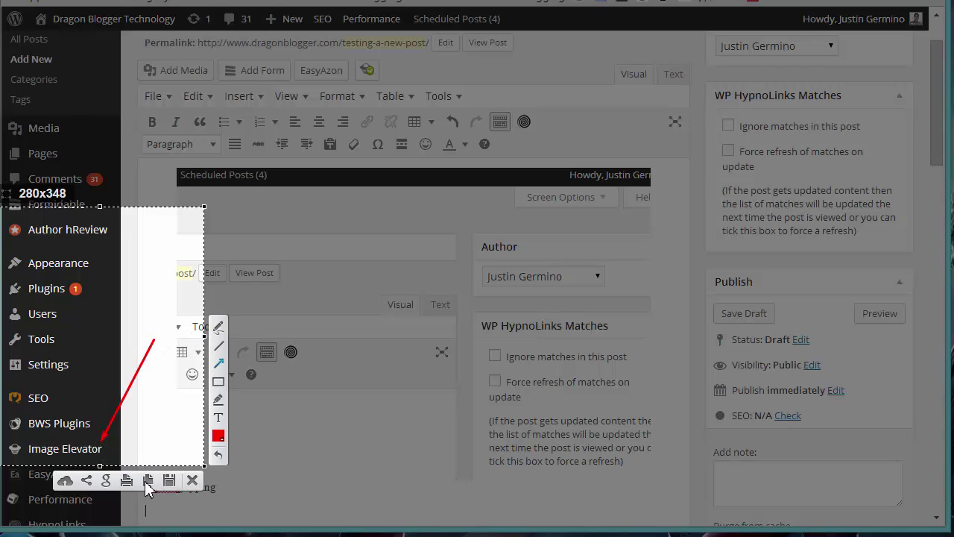
{"action": "left_click", "coordinate": [149, 482]}
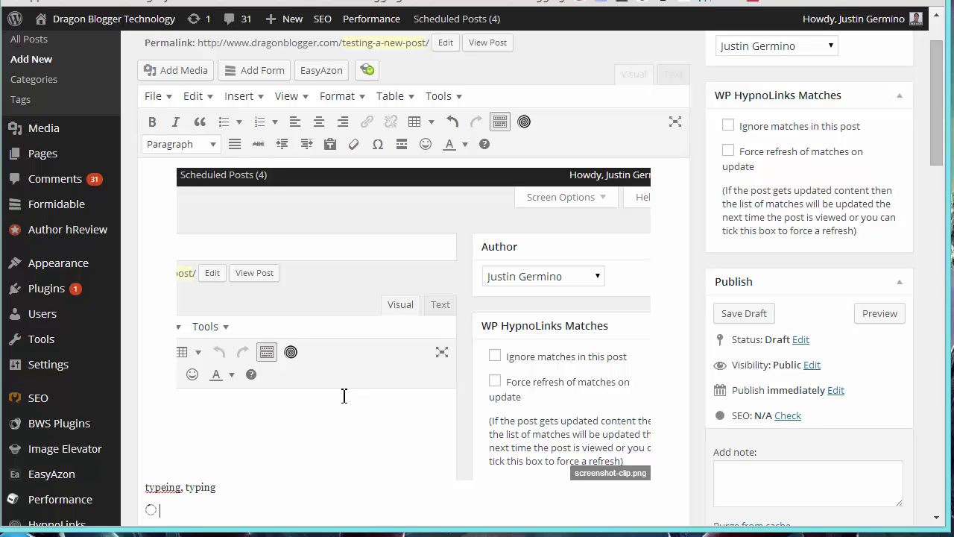
{"action": "scroll", "coordinate": [345, 394], "scroll_direction": "down", "scroll_amount": 5}
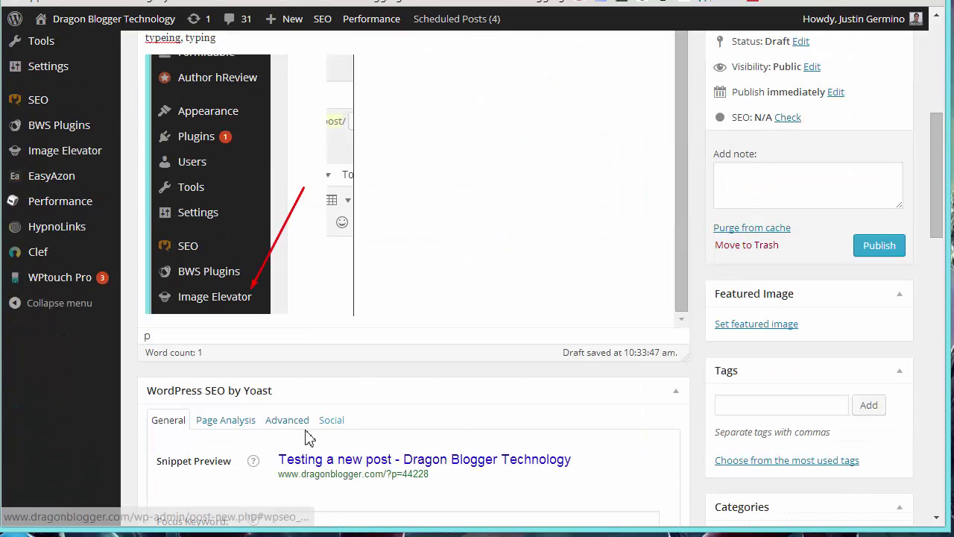
Add the sentence 'This is example.' on a new line below the second screenshot
{"action": "key", "text": "Return"}
{"action": "type", "text": "This is"}
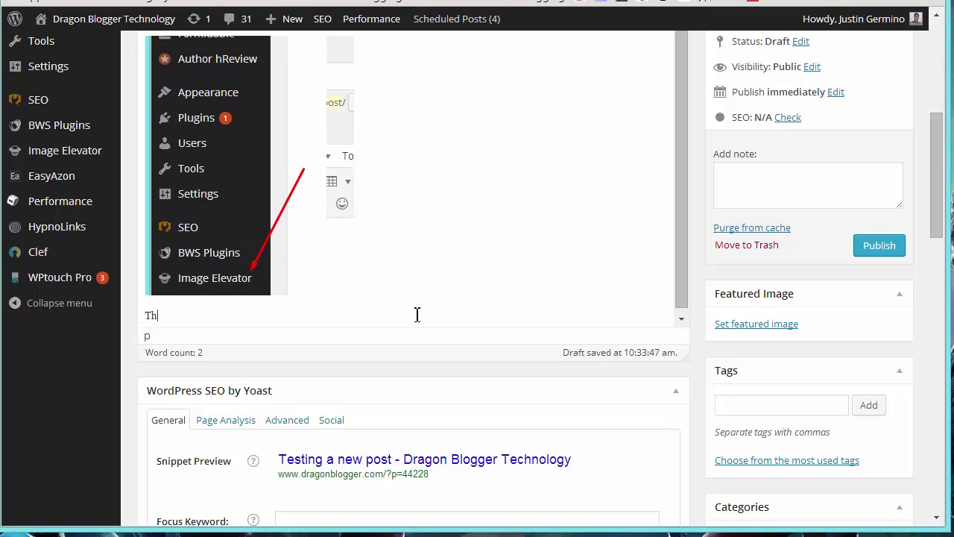
{"action": "type", "text": " example"}
{"action": "key", "text": "BackSpace"}
{"action": "key", "text": "BackSpace"}
{"action": "key", "text": "BackSpace"}
{"action": "key", "text": "BackSpace"}
{"action": "key", "text": "BackSpace"}
{"action": "type", "text": "ample."}
{"action": "scroll", "coordinate": [403, 324], "scroll_direction": "up", "scroll_amount": 2}
{"action": "scroll", "coordinate": [403, 325], "scroll_direction": "down", "scroll_amount": 2}
{"action": "scroll", "coordinate": [403, 324], "scroll_direction": "up", "scroll_amount": 10}
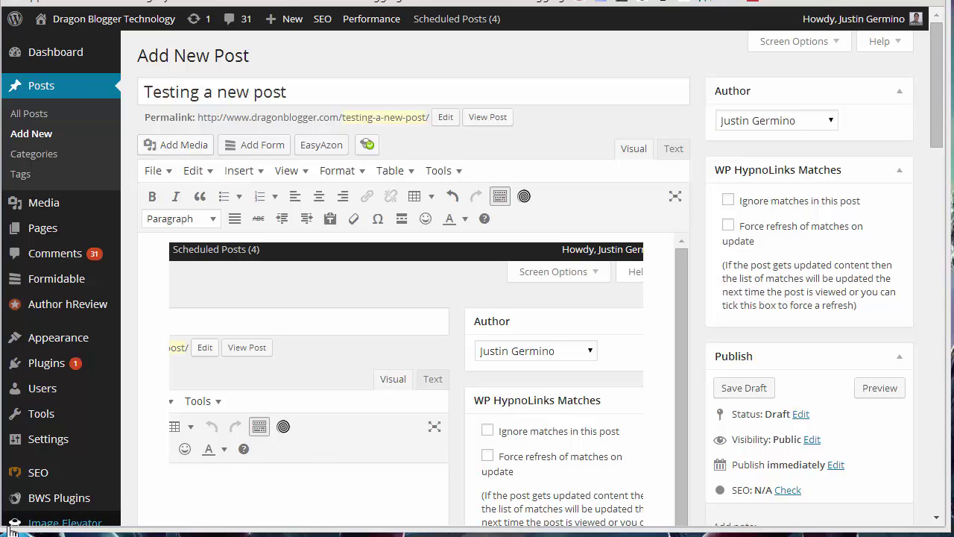
Narrow the browser to select a desktop screenshot file, then place the cursor after 'typeing, typing'
{"action": "mouse_move", "coordinate": [4, 526]}
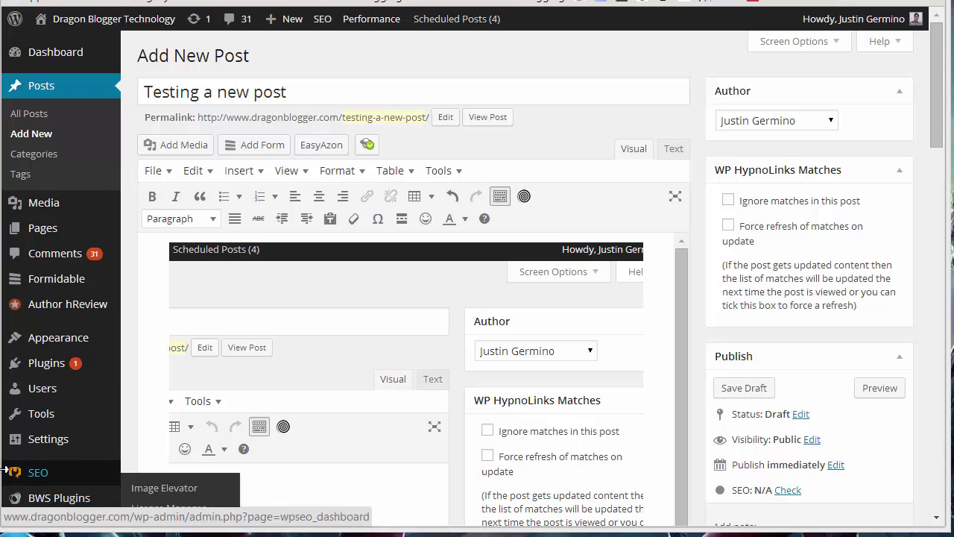
{"action": "mouse_move", "coordinate": [4, 466]}
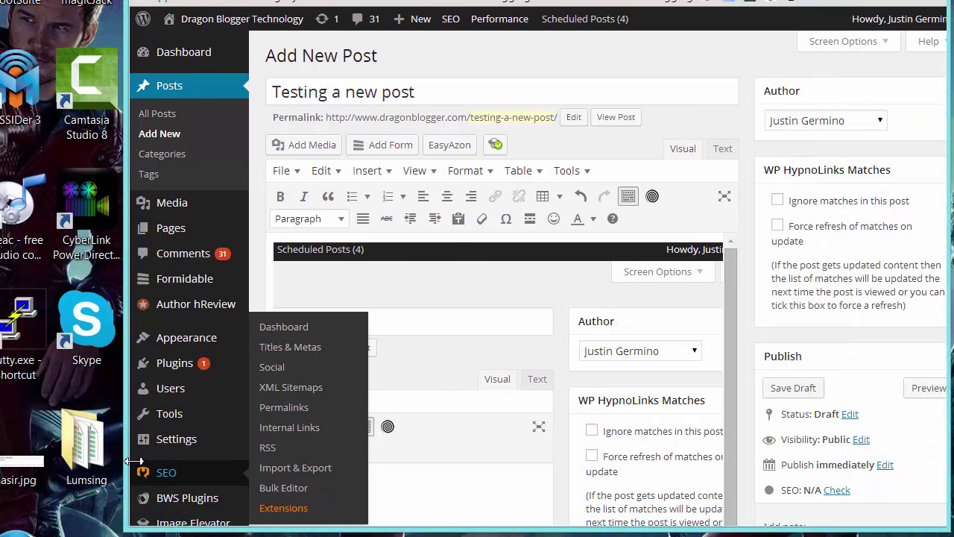
{"action": "left_click_drag", "start_coordinate": [135, 459], "coordinate": [183, 459]}
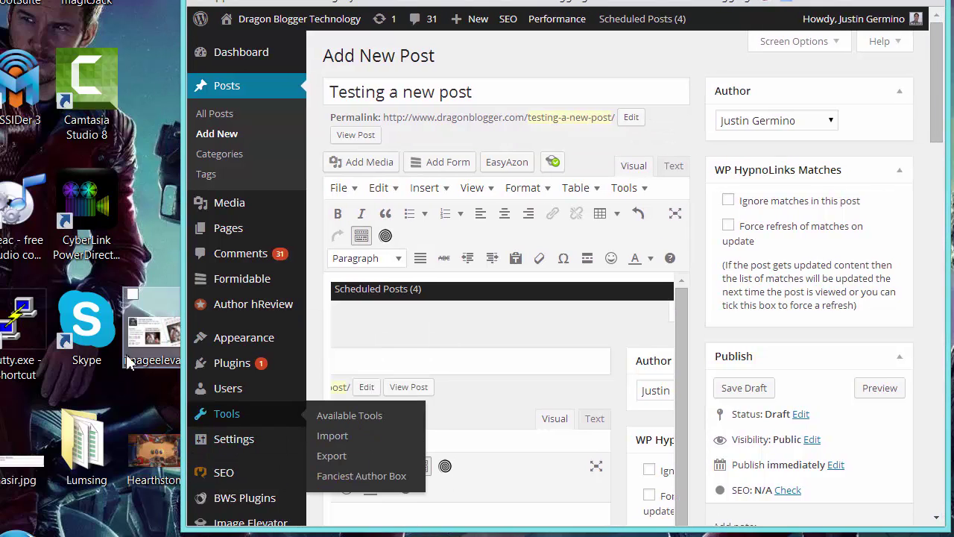
{"action": "left_click", "coordinate": [148, 459]}
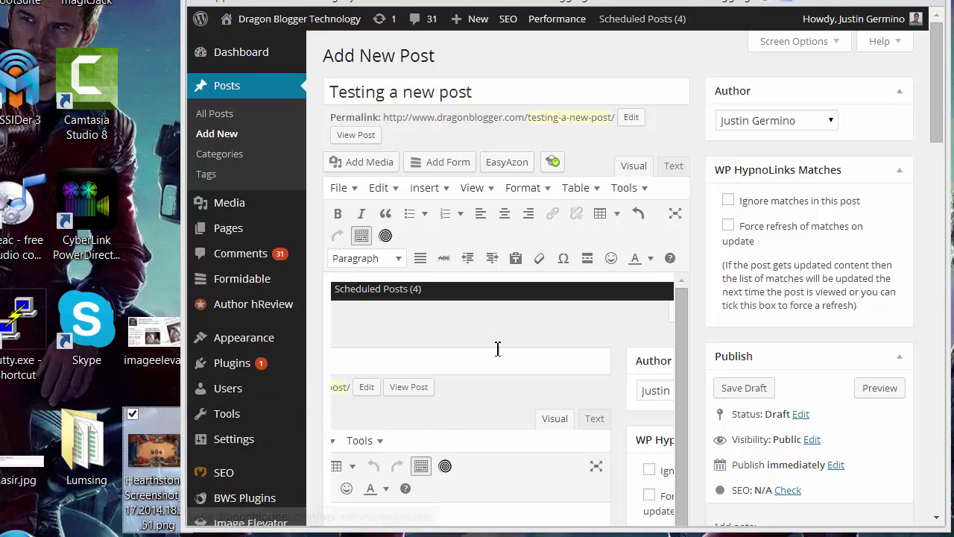
{"action": "left_click_drag", "start_coordinate": [681, 315], "coordinate": [690, 517]}
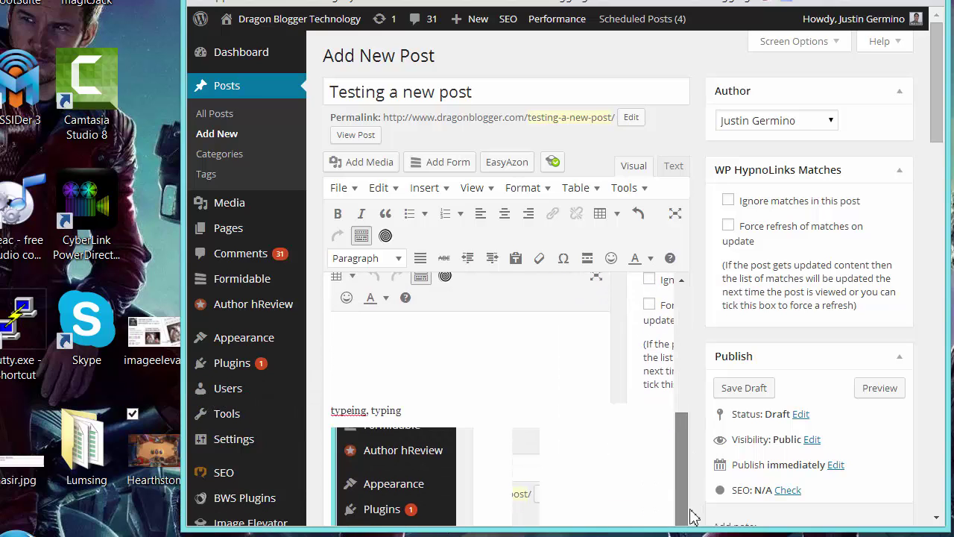
{"action": "left_click", "coordinate": [432, 414]}
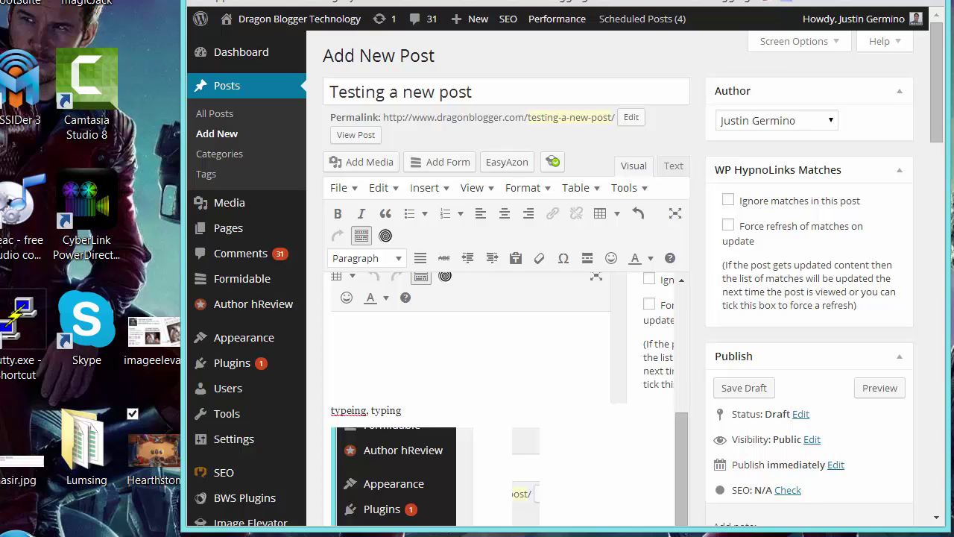
In the other Firefox editor, paste the copied Hearthstone screenshot file and undo the garbled result
{"action": "key", "text": "alt+Tab"}
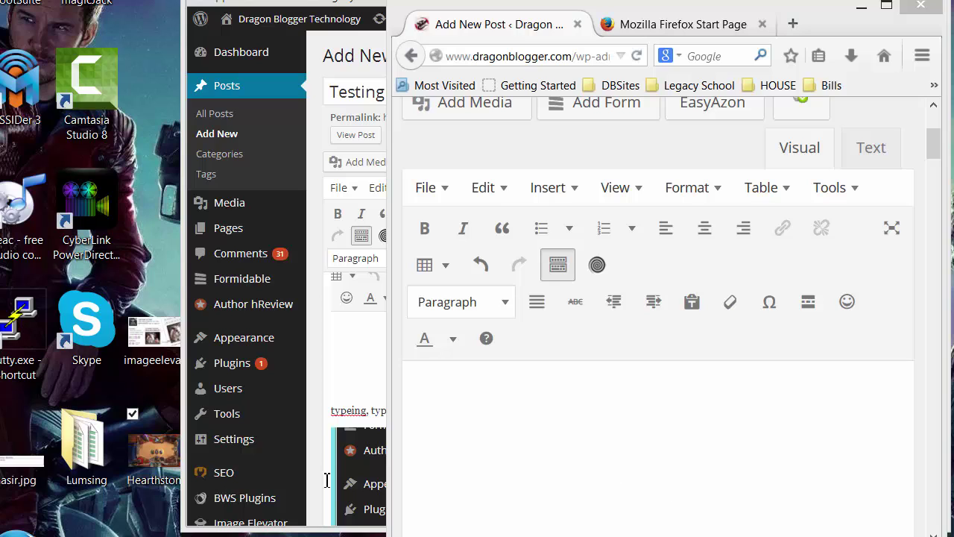
{"action": "left_click", "coordinate": [141, 444]}
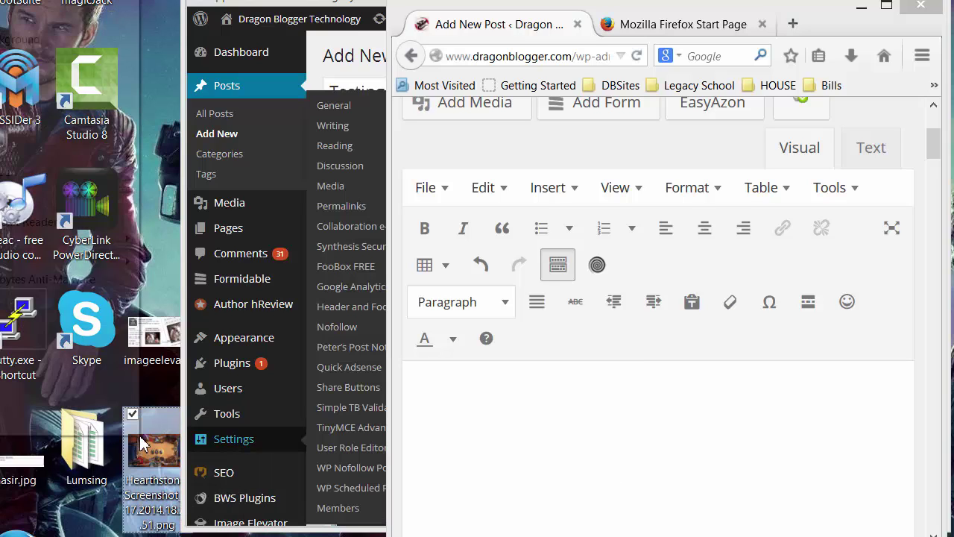
{"action": "right_click", "coordinate": [141, 444]}
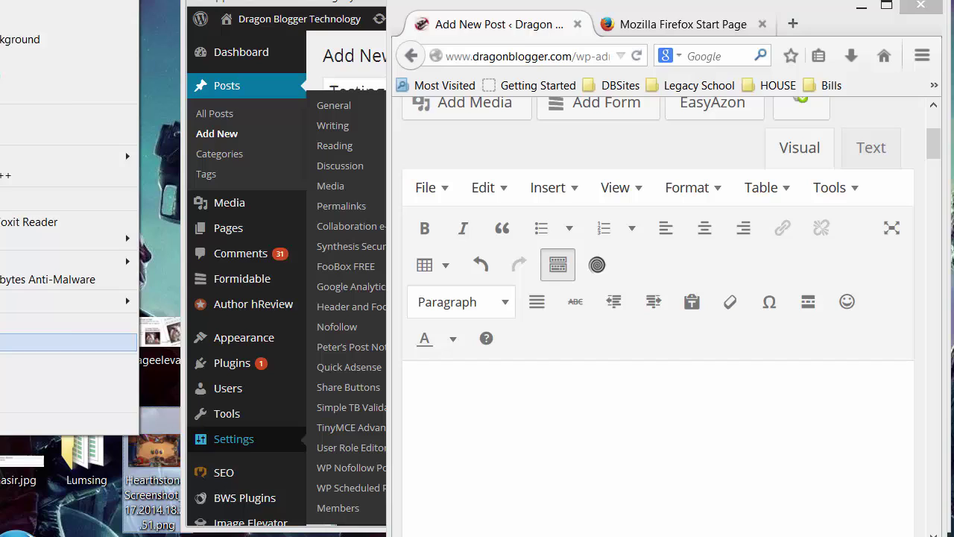
{"action": "left_click", "coordinate": [64, 343]}
{"action": "left_click", "coordinate": [552, 409]}
{"action": "key", "text": "ctrl+v"}
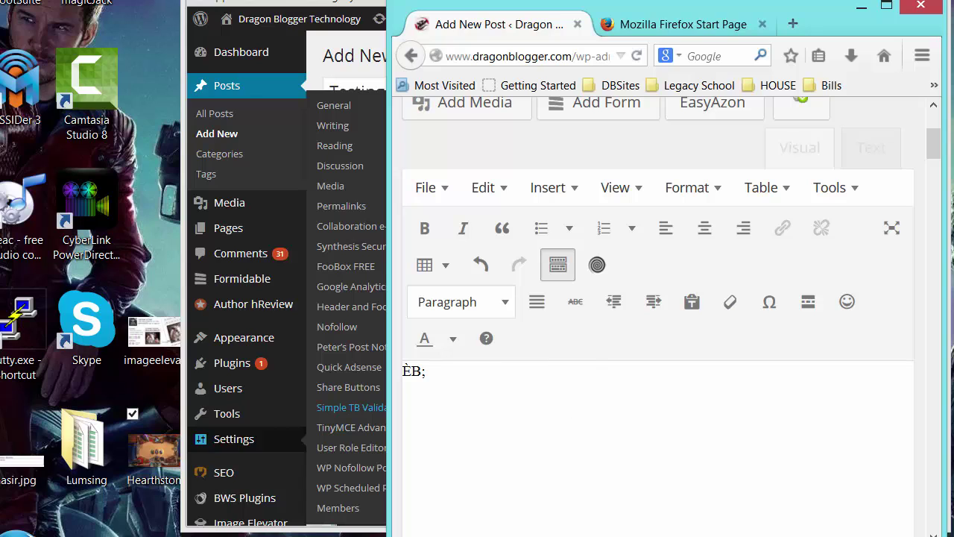
{"action": "key", "text": "ctrl+z"}
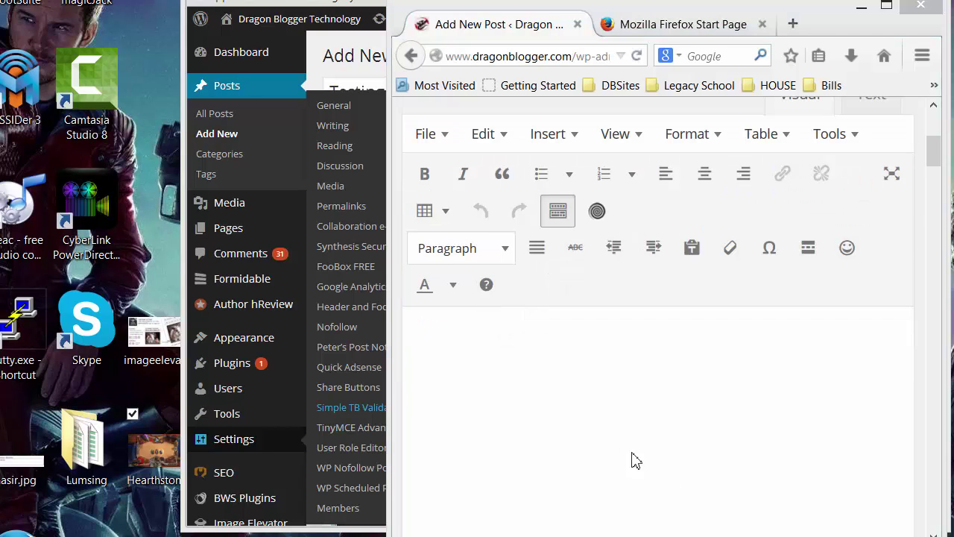
Drag the Hearthstone screenshot file from the desktop into the post body and select it
{"action": "scroll", "coordinate": [573, 425], "scroll_direction": "up", "scroll_amount": 6}
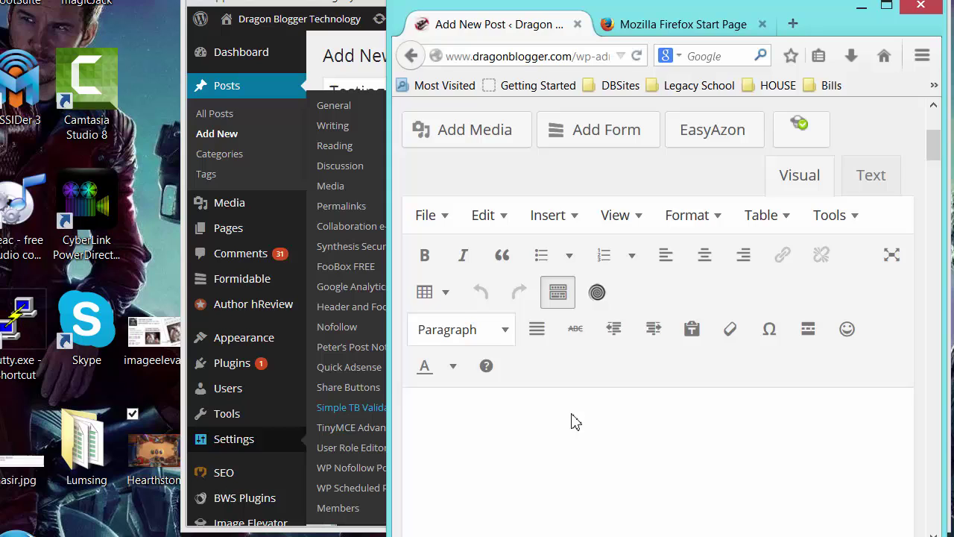
{"action": "scroll", "coordinate": [583, 410], "scroll_direction": "down", "scroll_amount": 5}
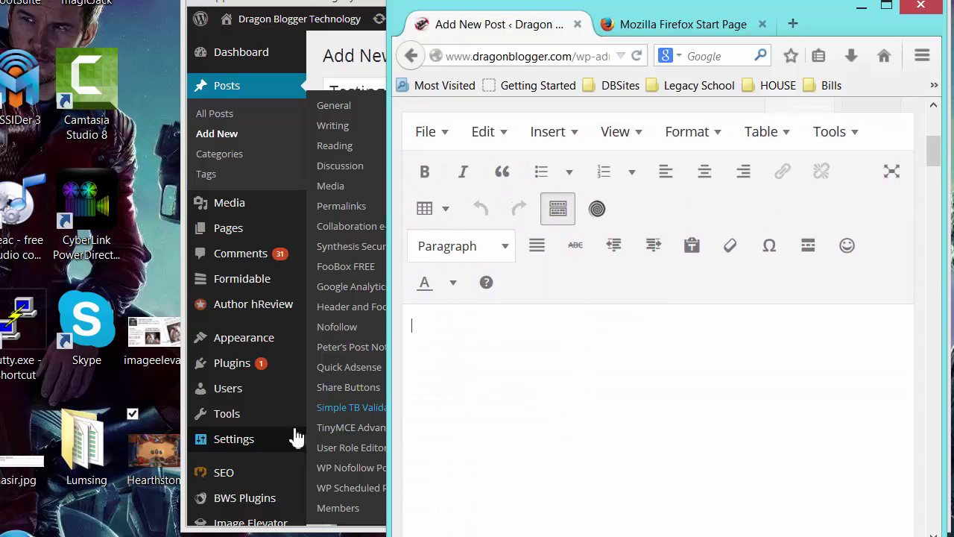
{"action": "left_click", "coordinate": [163, 459]}
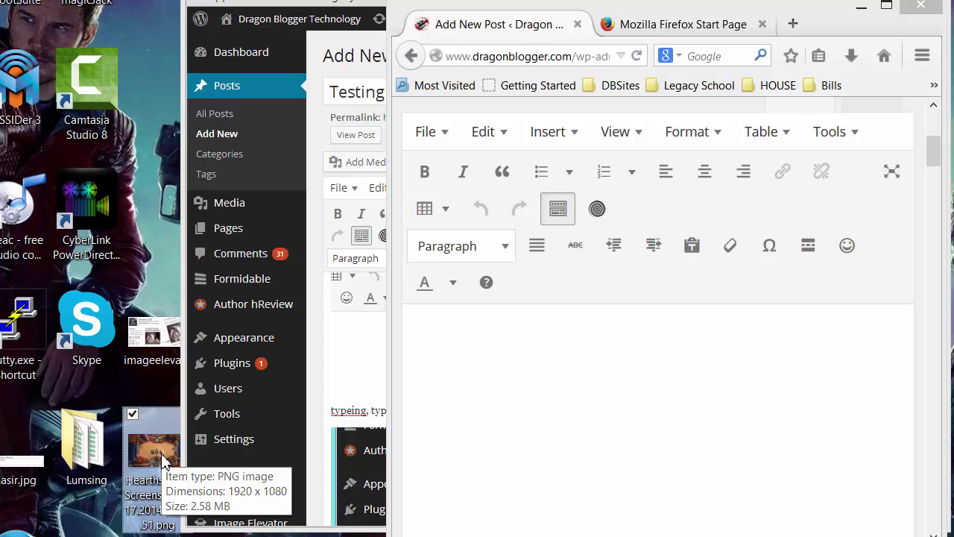
{"action": "left_click_drag", "start_coordinate": [258, 445], "coordinate": [507, 368]}
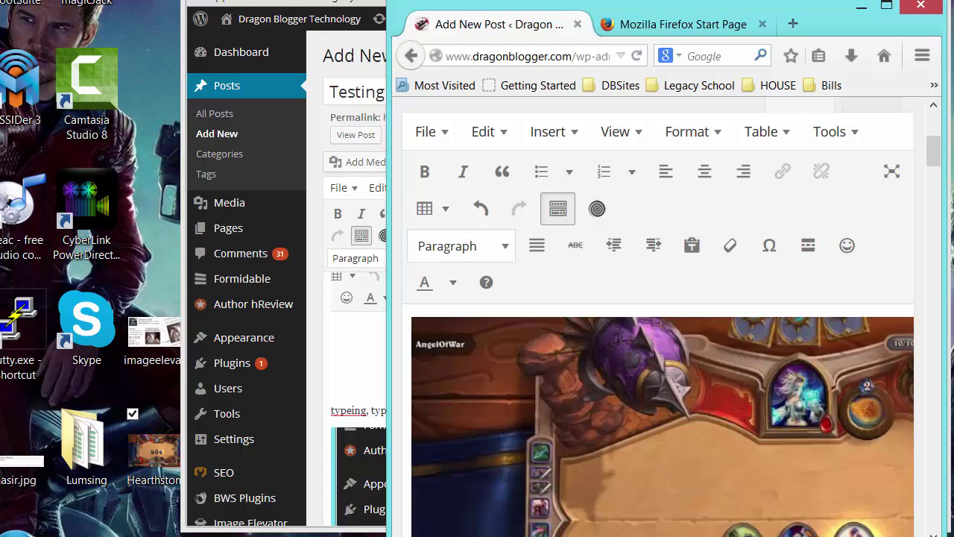
{"action": "left_click", "coordinate": [717, 445]}
Open and close the image-paste plugin settings without changes
{"action": "scroll", "coordinate": [716, 444], "scroll_direction": "down", "scroll_amount": 3}
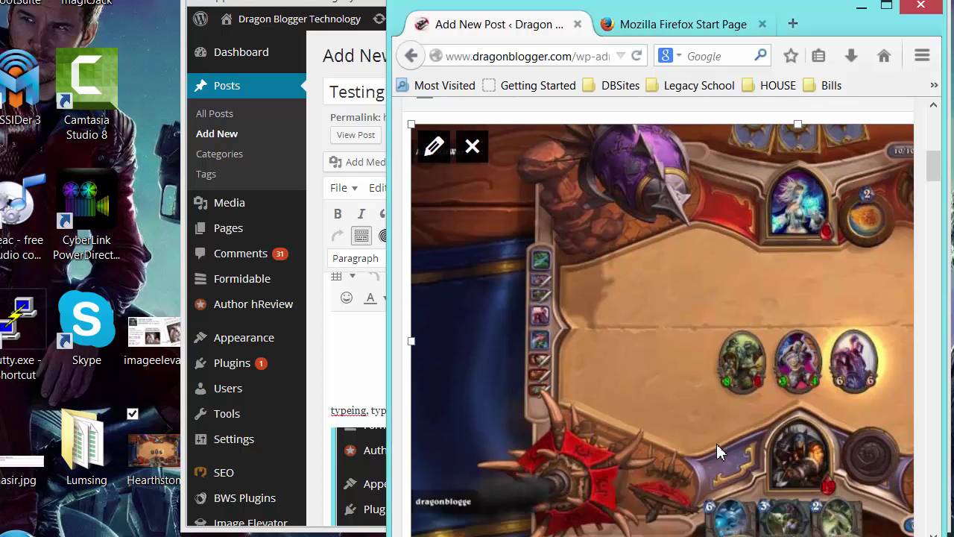
{"action": "scroll", "coordinate": [716, 450], "scroll_direction": "down", "scroll_amount": 3}
{"action": "scroll", "coordinate": [717, 450], "scroll_direction": "up", "scroll_amount": 6}
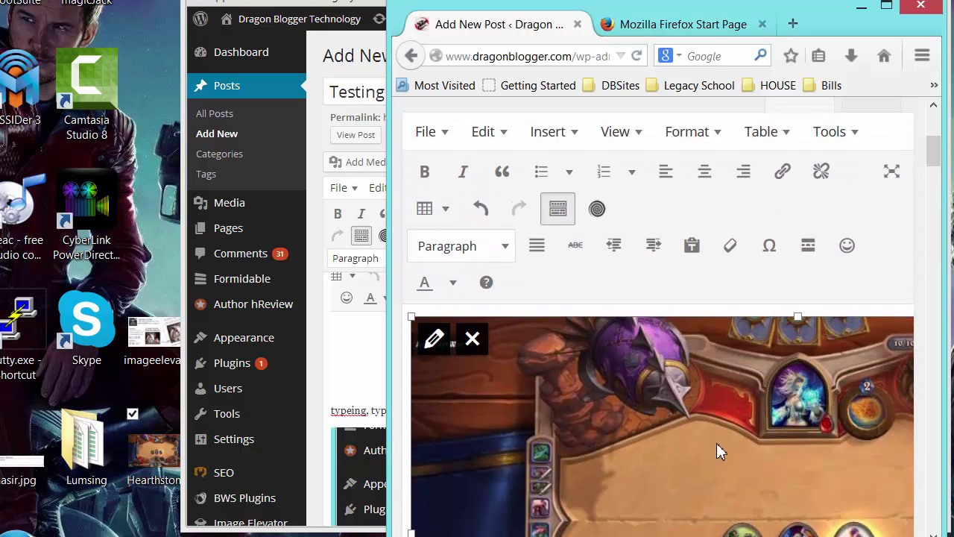
{"action": "scroll", "coordinate": [716, 450], "scroll_direction": "up", "scroll_amount": 3}
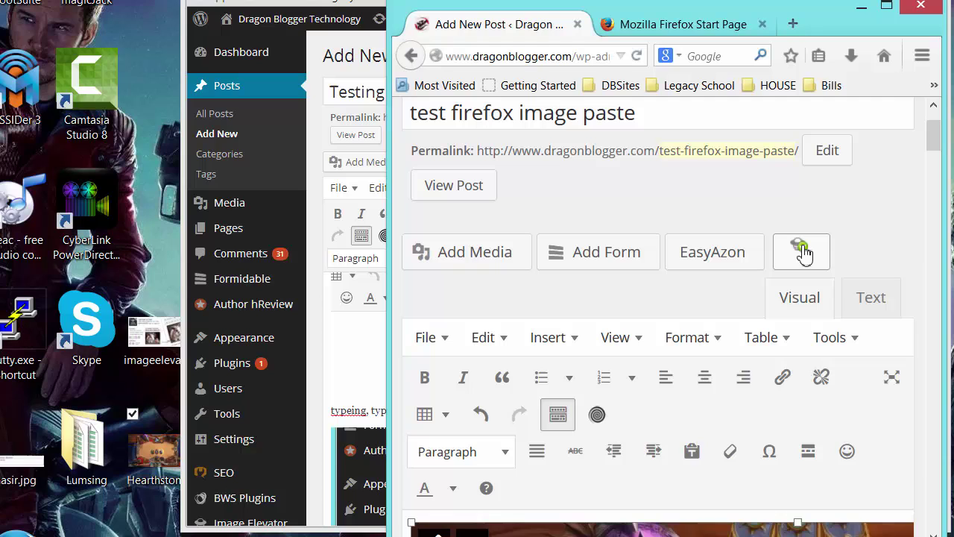
{"action": "left_click", "coordinate": [802, 251]}
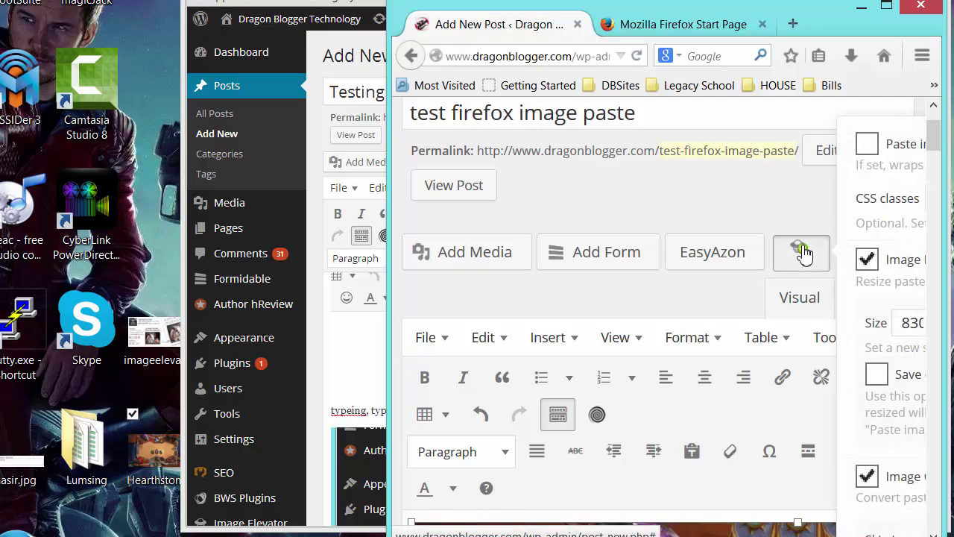
{"action": "left_click", "coordinate": [800, 250]}
{"action": "scroll", "coordinate": [763, 384], "scroll_direction": "down", "scroll_amount": 3}
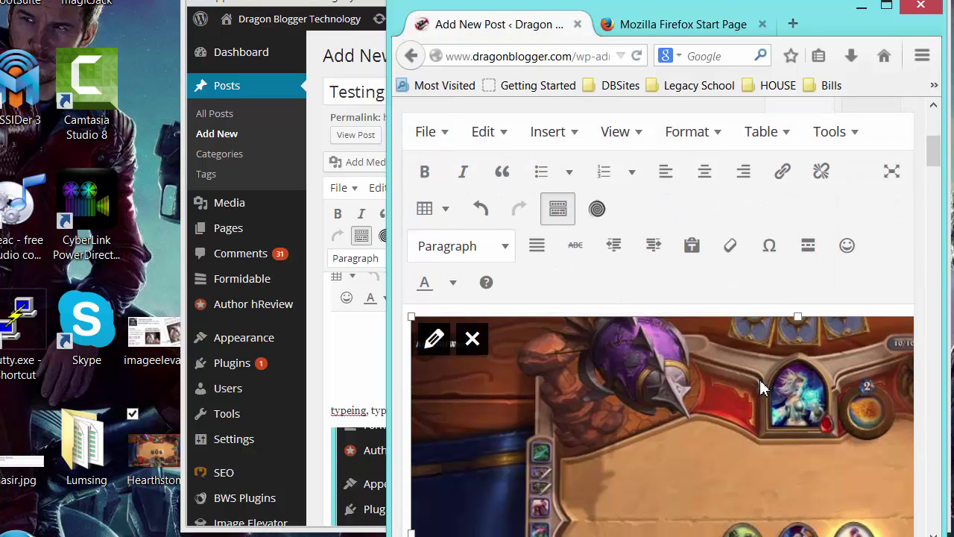
Close the second Firefox window, enlarge the WordPress browser and select the embedded screenshot
{"action": "left_click", "coordinate": [921, 5]}
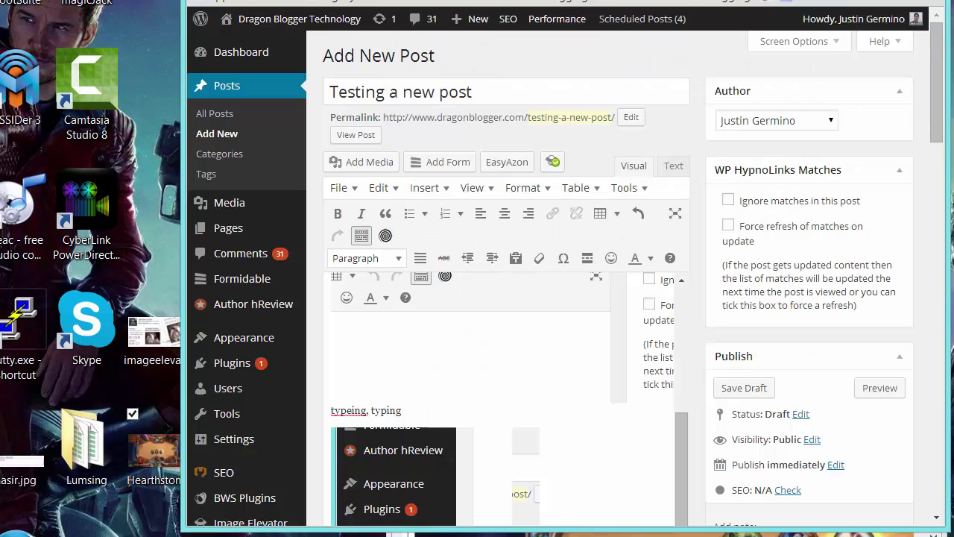
{"action": "mouse_move", "coordinate": [223, 228]}
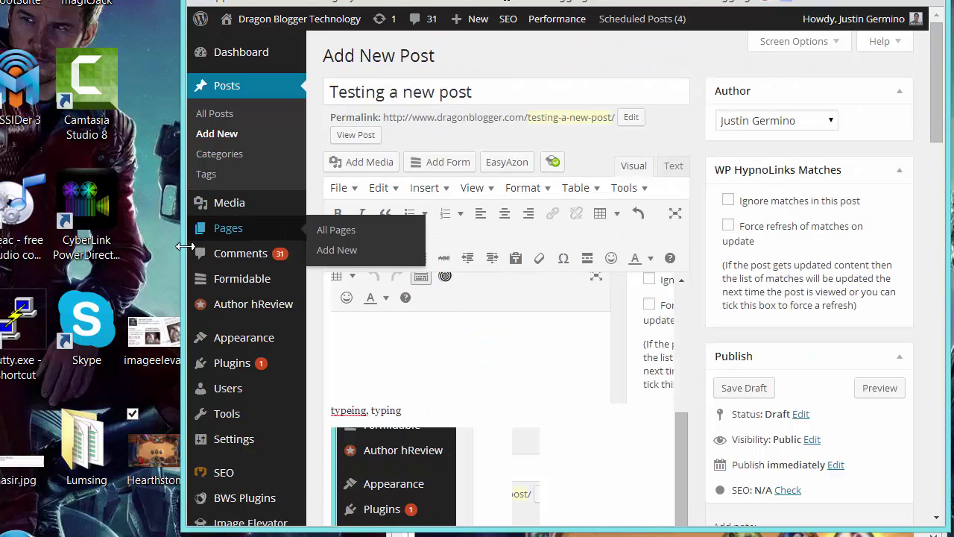
{"action": "left_click_drag", "start_coordinate": [184, 277], "coordinate": [1, 277]}
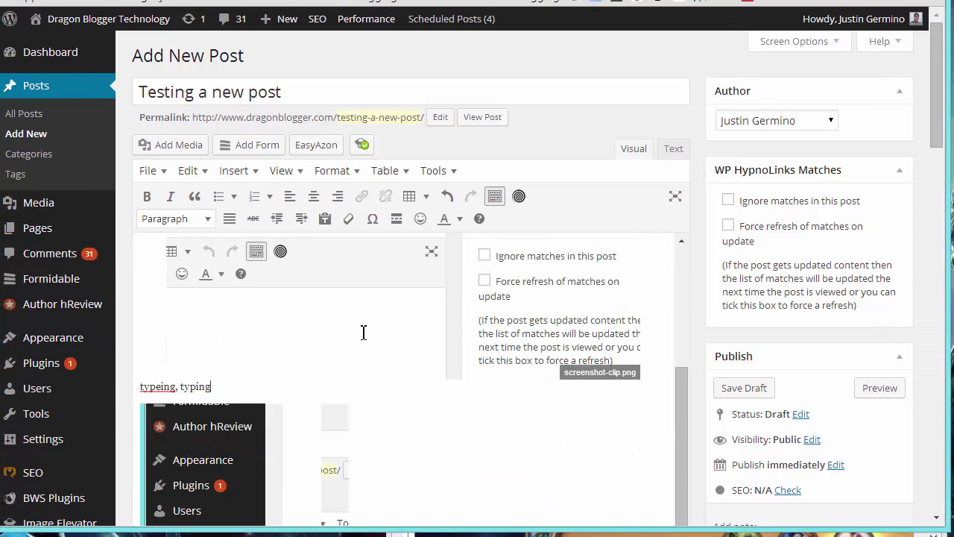
{"action": "left_click", "coordinate": [260, 326]}
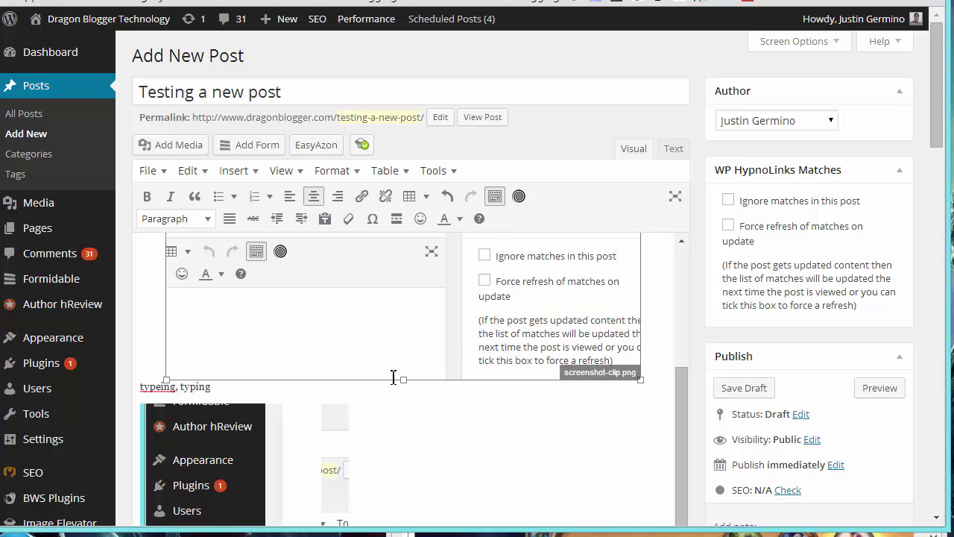
Review the Image Elevator resizing and compression settings and close them unchanged
{"action": "scroll", "coordinate": [394, 373], "scroll_direction": "up", "scroll_amount": 1}
{"action": "scroll", "coordinate": [394, 369], "scroll_direction": "up", "scroll_amount": 1}
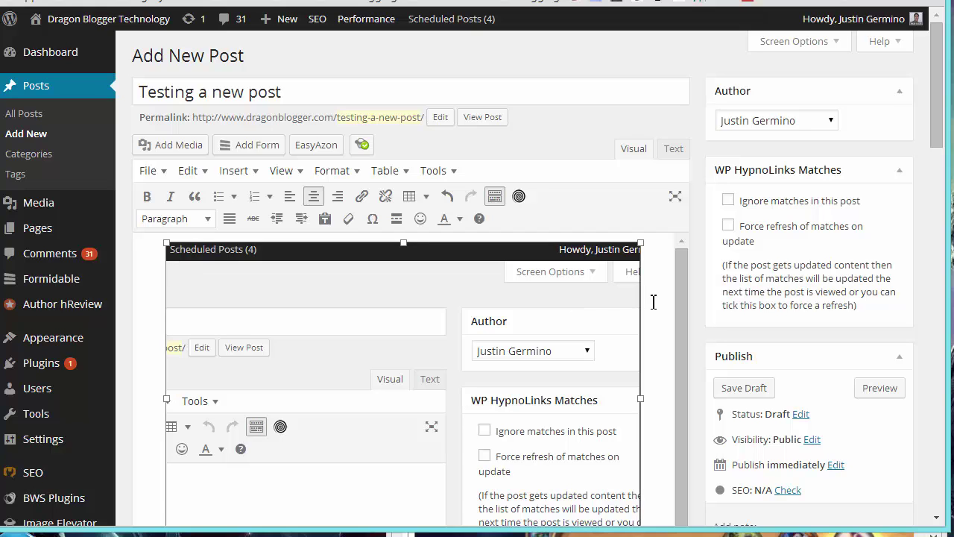
{"action": "left_click", "coordinate": [360, 144]}
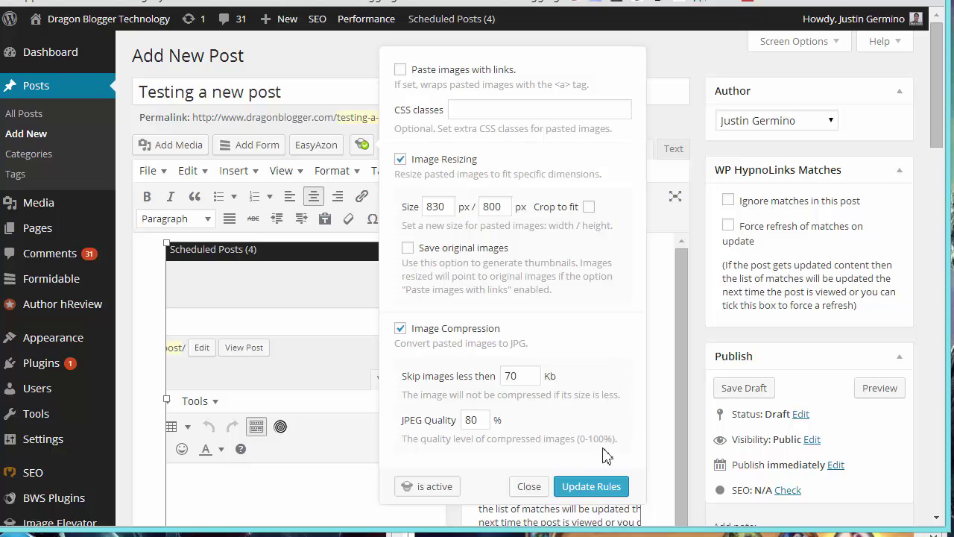
{"action": "left_click", "coordinate": [529, 487]}
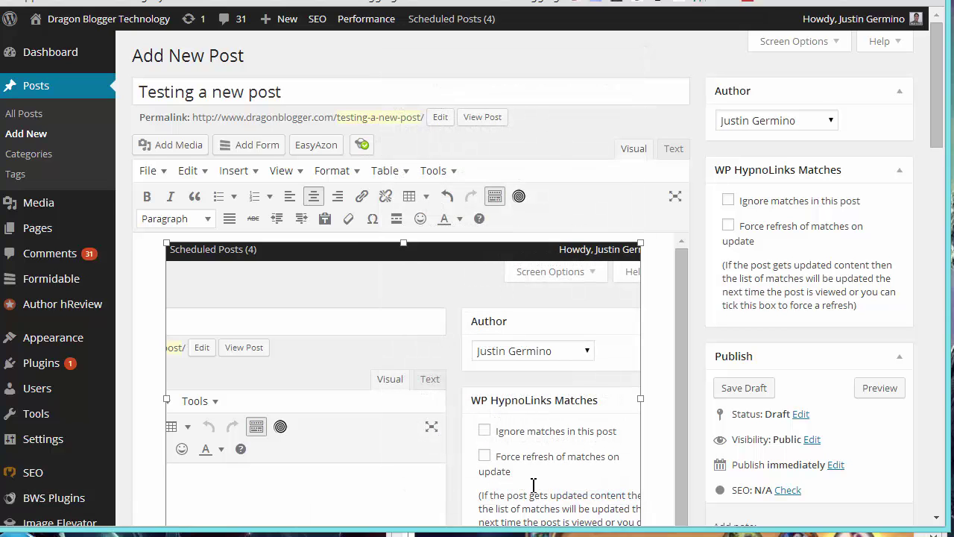